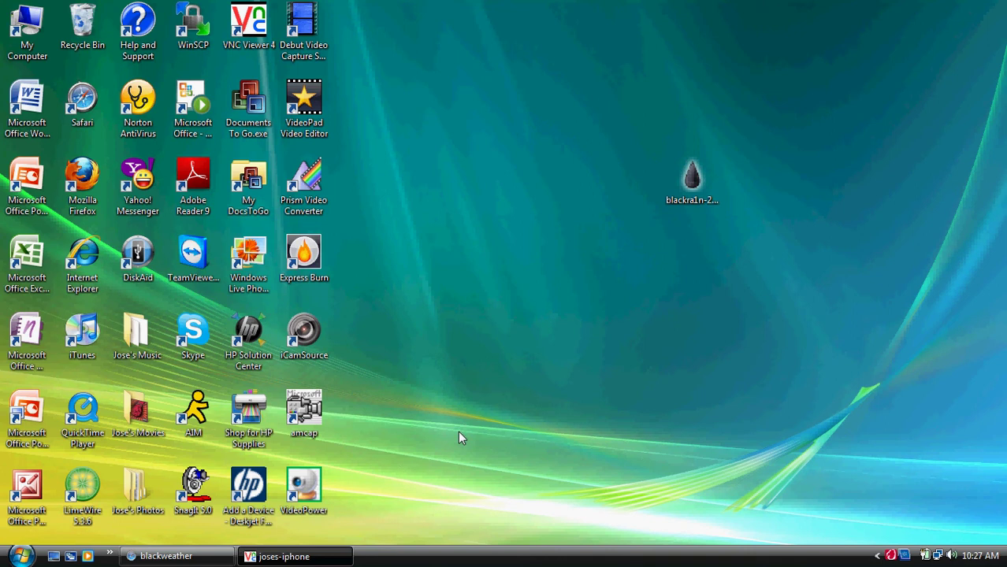
Restore the Safari window and scroll over the blackra1n.com Windows/Mac download page.
left_click(165, 557)
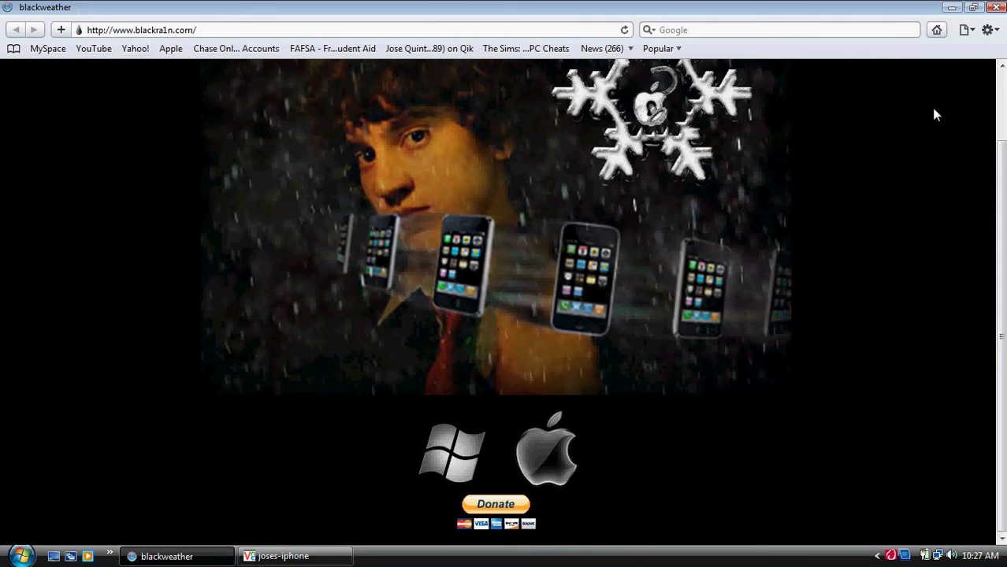
scroll(652, 329, "up", 1)
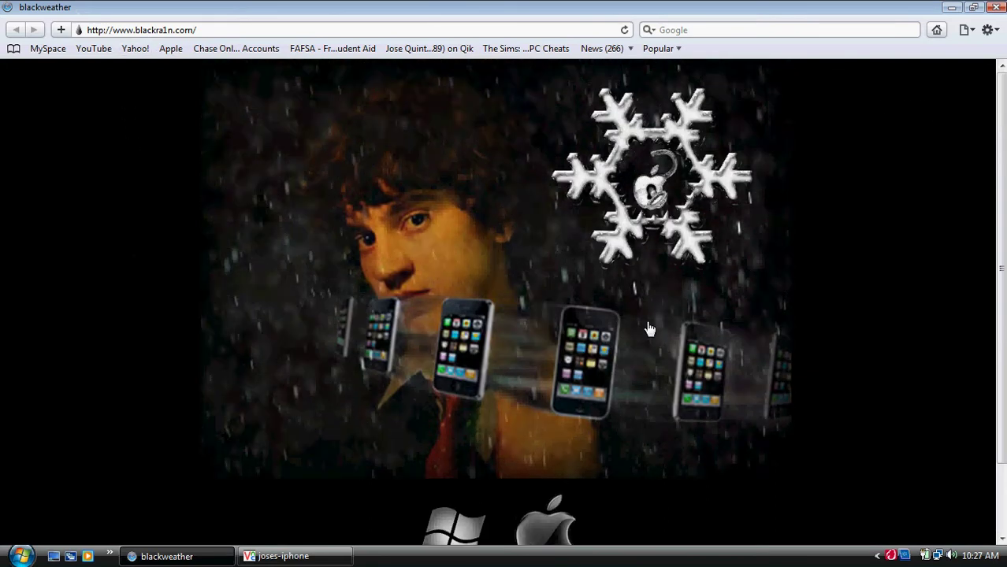
scroll(650, 329, "down", 1)
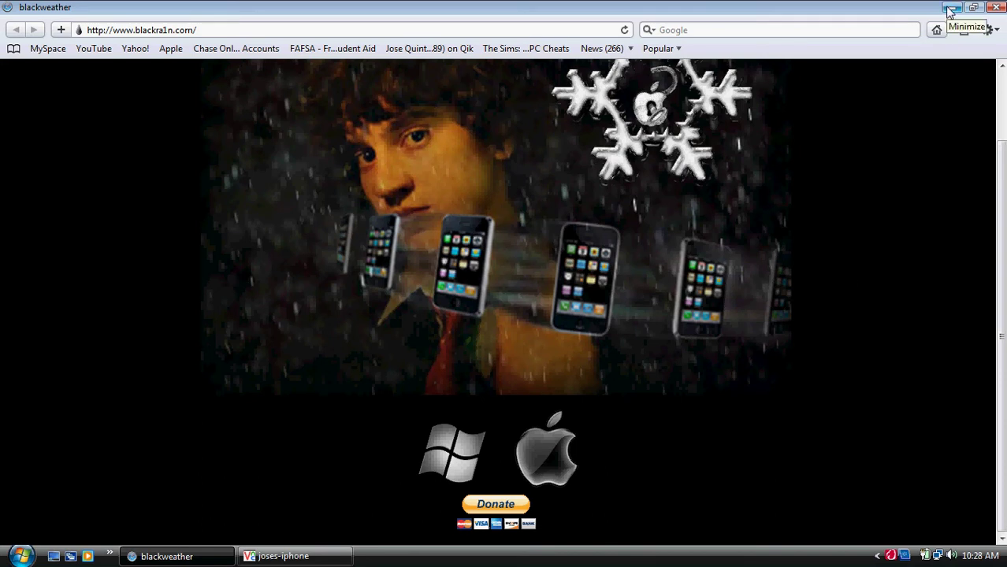
Minimize Safari, then launch blackra1n-2.exe from the desktop and allow it past the Security Warning.
left_click(949, 9)
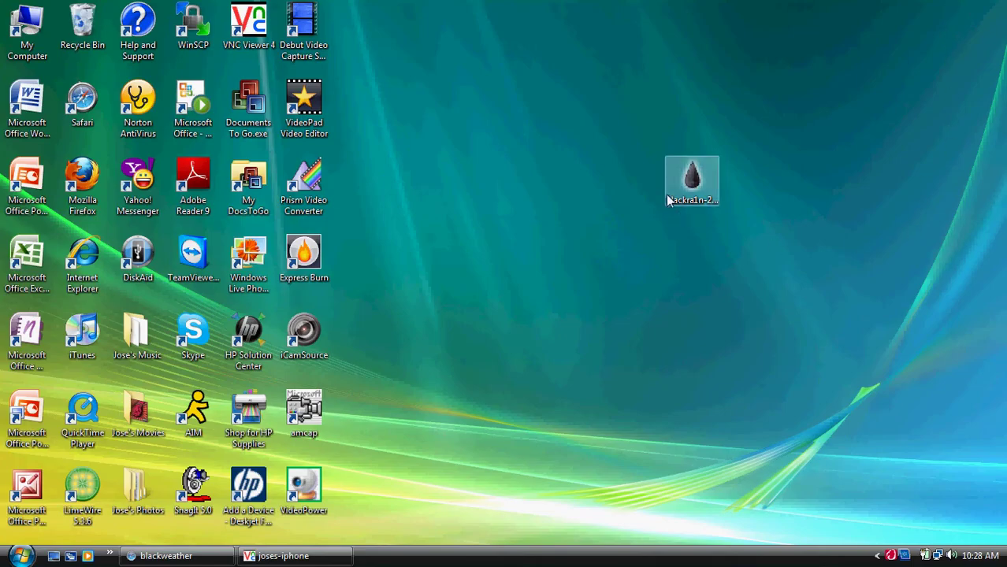
left_click(694, 188)
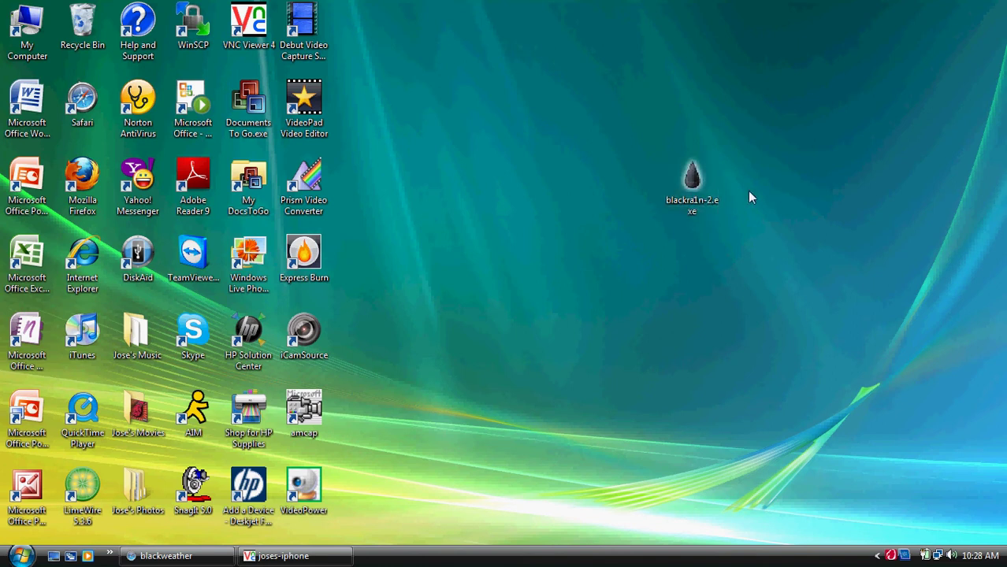
double_click(709, 189)
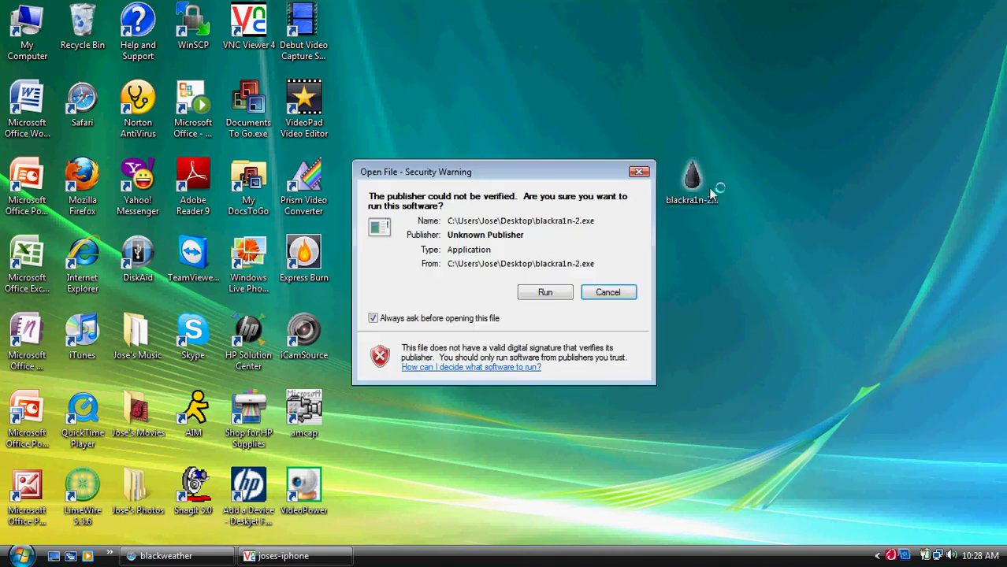
left_click(547, 297)
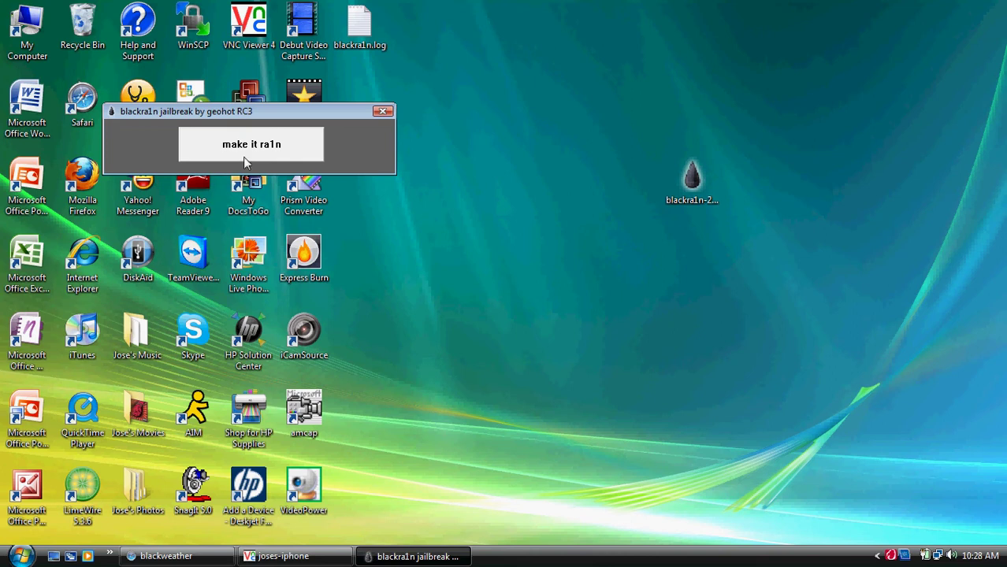
Drag the 'blackra1n jailbreak by geohot RC3' window from the upper left toward the desktop centre.
mouse_move(265, 111)
left_mouse_down()
mouse_move(426, 119)
mouse_move(493, 102)
left_mouse_up()
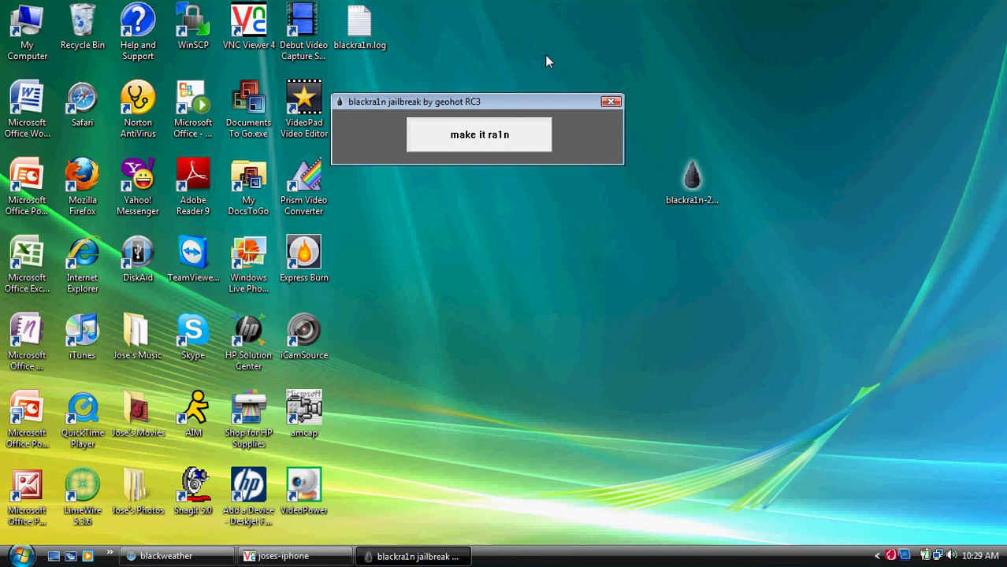
Run 'make it ra1n' on the connected iPhone, then close the blackra1n window.
left_click_drag(530, 109, 496, 105)
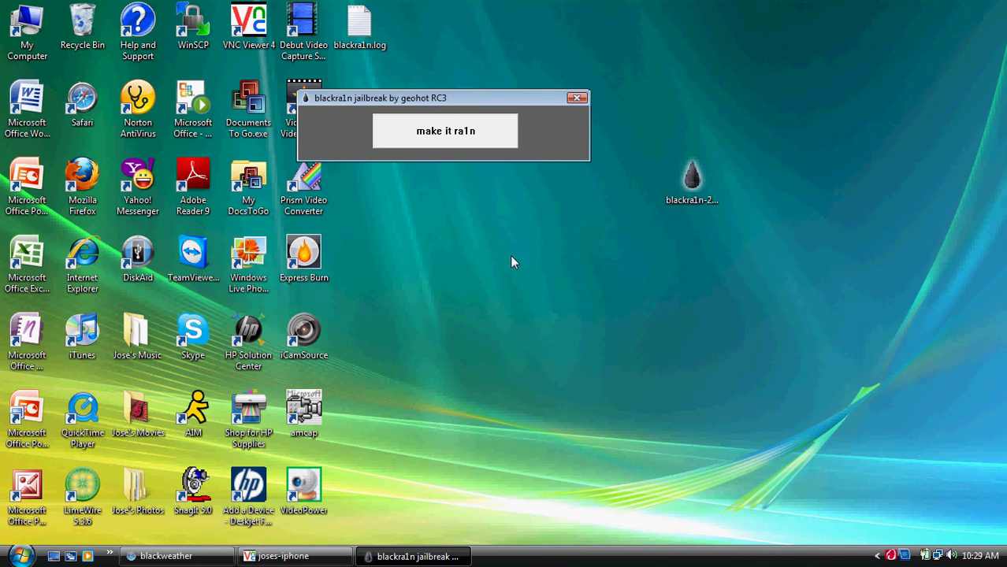
left_click(463, 147)
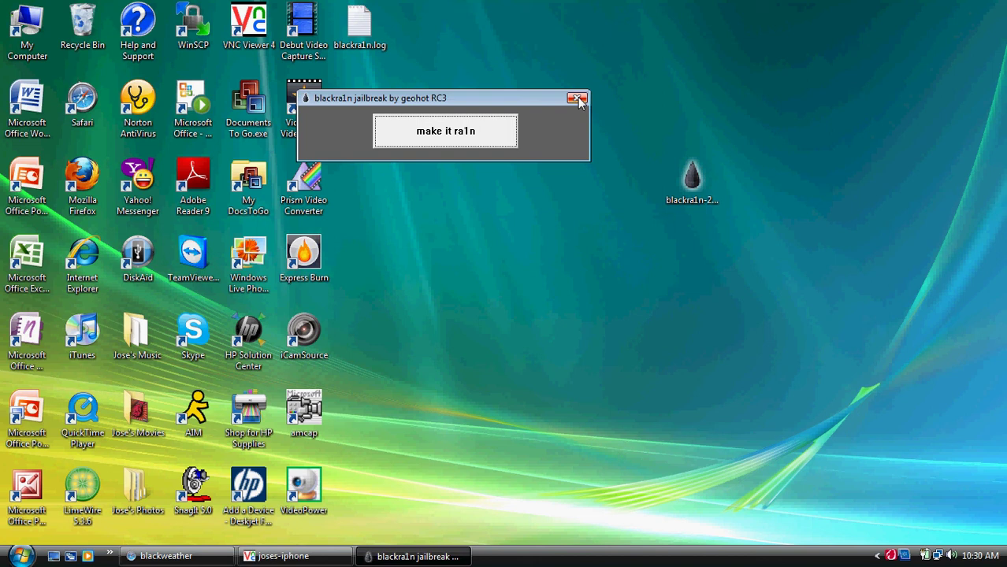
left_click(577, 100)
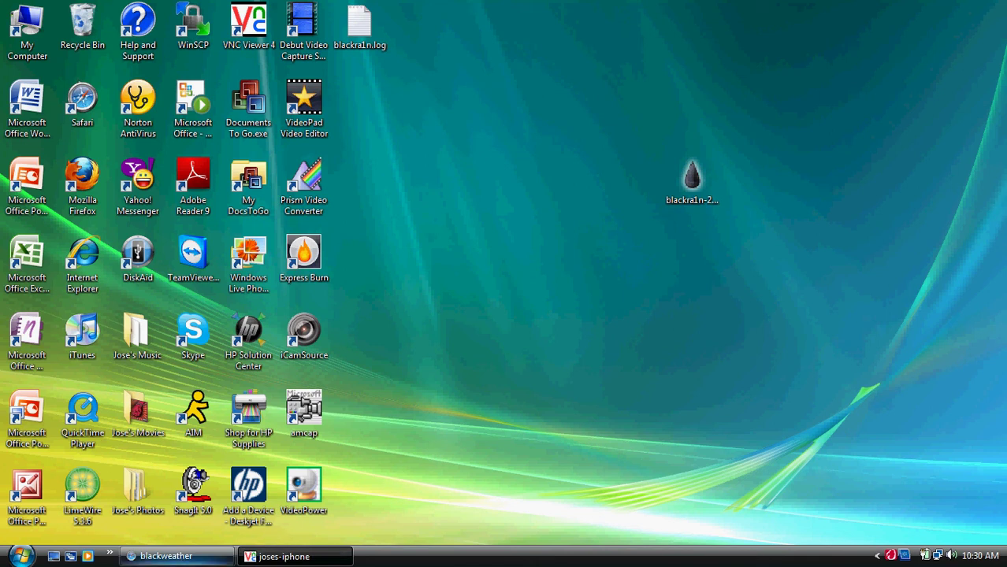
Bring up the VNC Viewer window showing the iPhone's blackra1n jailbreak screen.
left_click(209, 557)
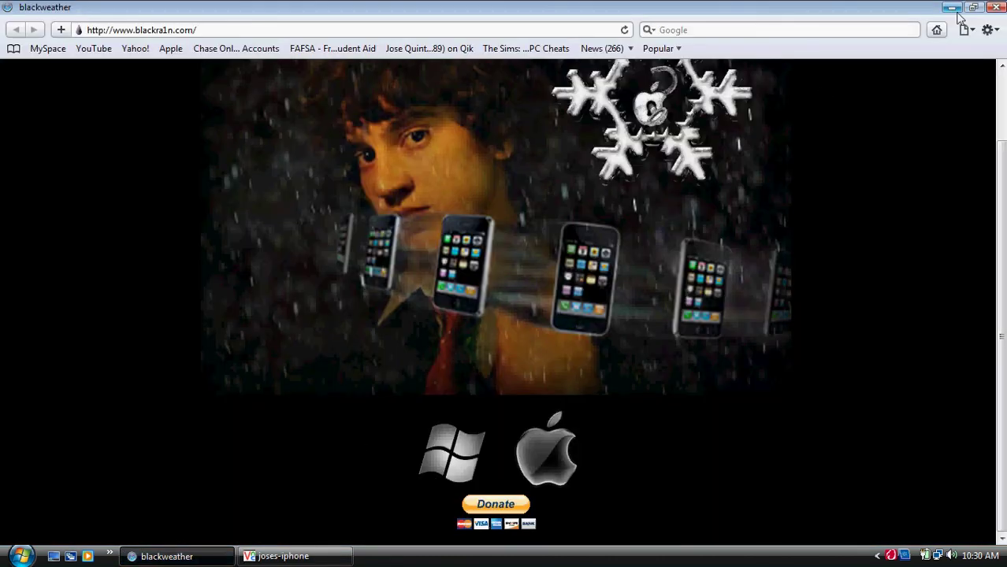
left_click(952, 7)
left_click(334, 559)
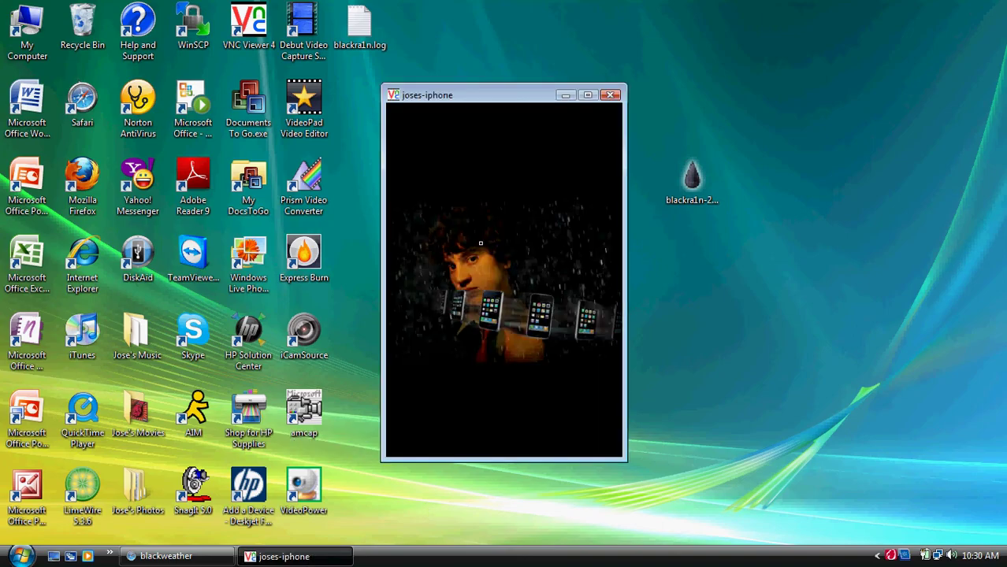